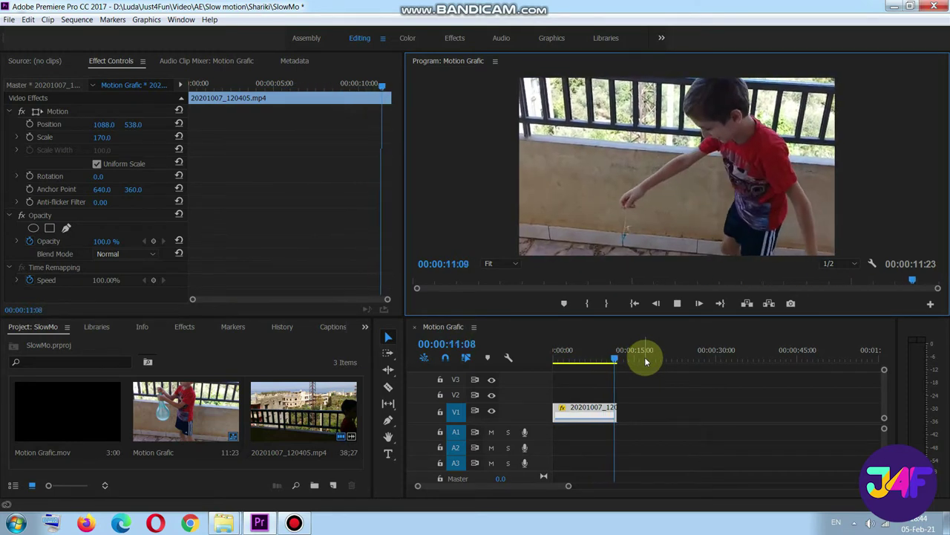
# Set the speed of the 20201007_120405.mp4 clip on V1 to 50%
pyautogui.moveTo(615, 361); pyautogui.dragTo(569, 365)
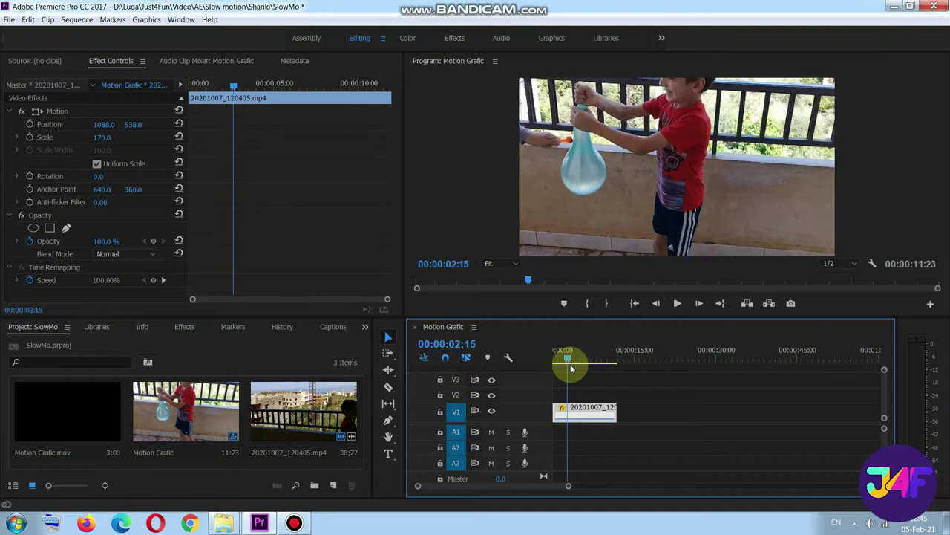
pyautogui.rightClick(594, 413)
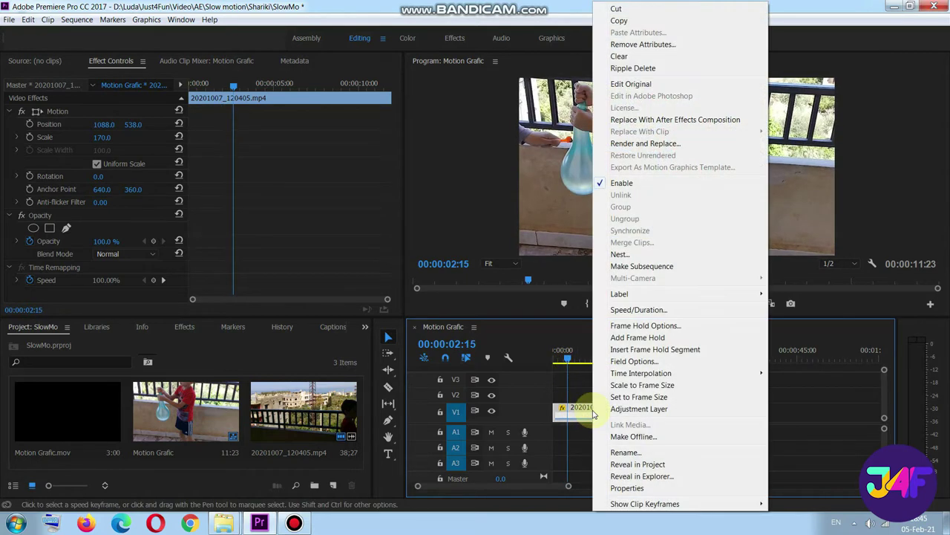
pyautogui.click(639, 310)
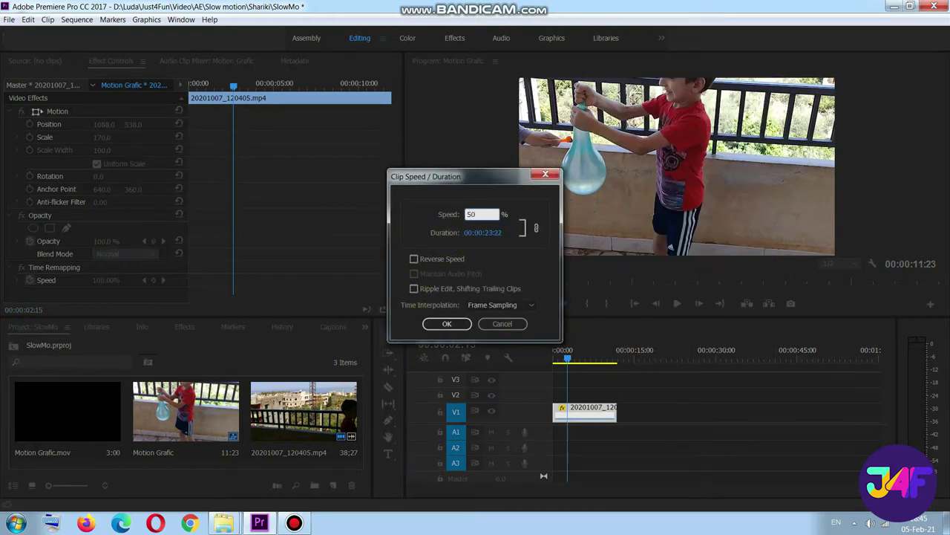
pyautogui.write('50')
pyautogui.press('Return')
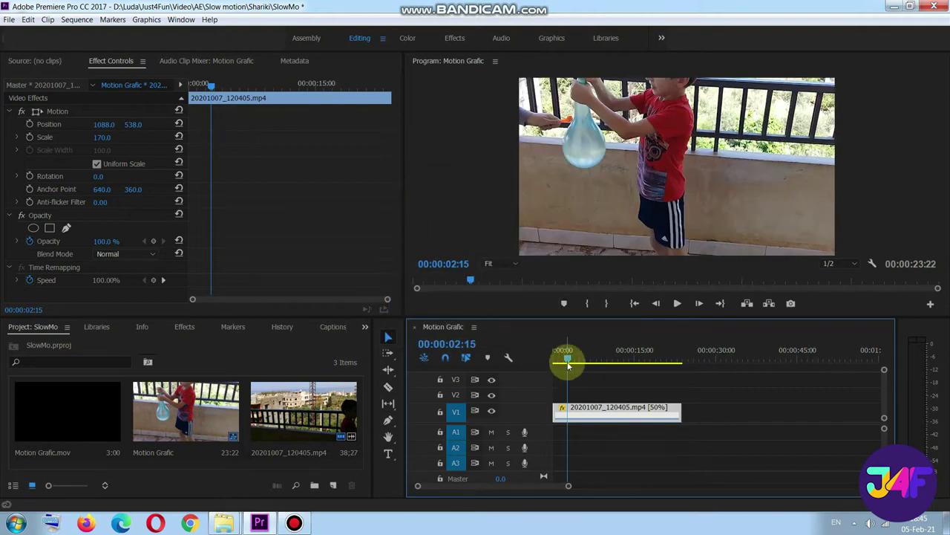
# Play the slowed clip from the start, stop, and examine the motion frame by frame before the balloon bursts
pyautogui.moveTo(568, 364); pyautogui.dragTo(541, 363)
pyautogui.click(678, 303)
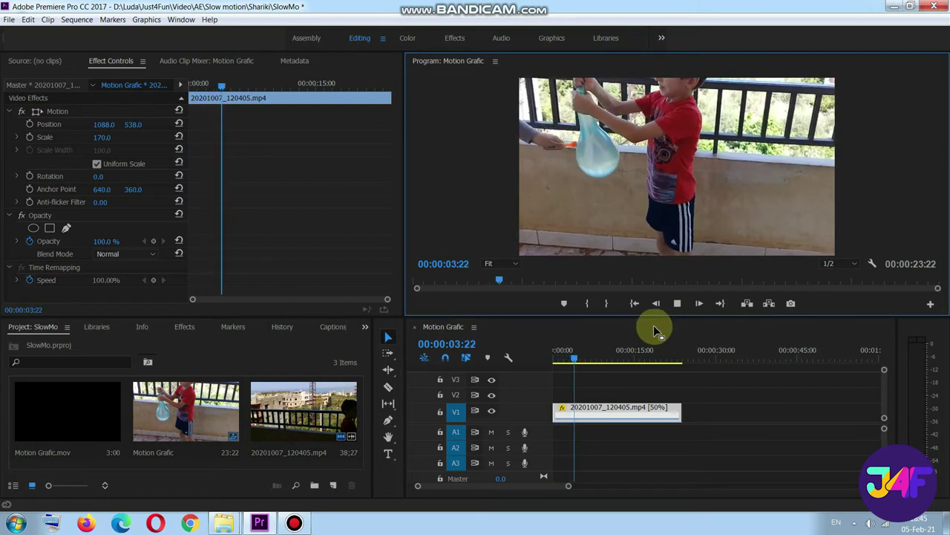
pyautogui.click(676, 303)
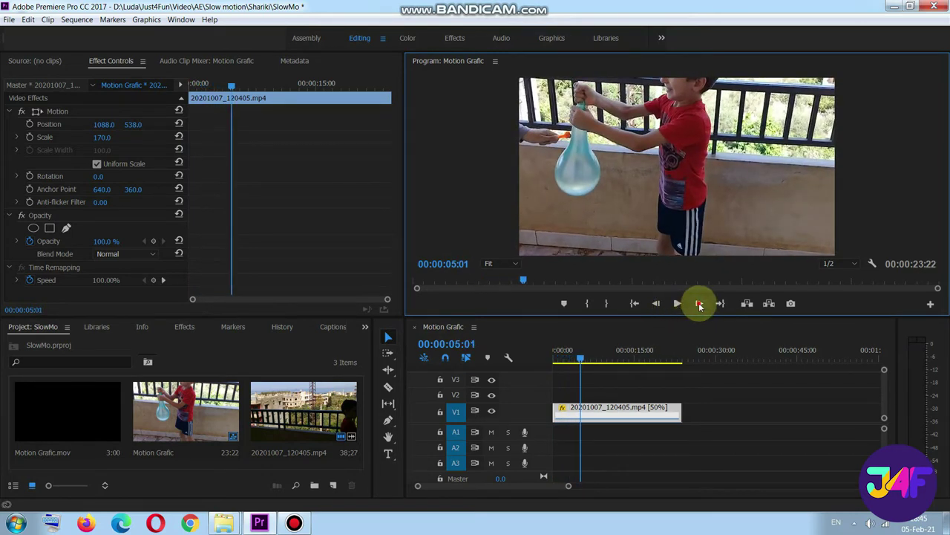
pyautogui.click(699, 303)
pyautogui.click(698, 303)
pyautogui.click(699, 303)
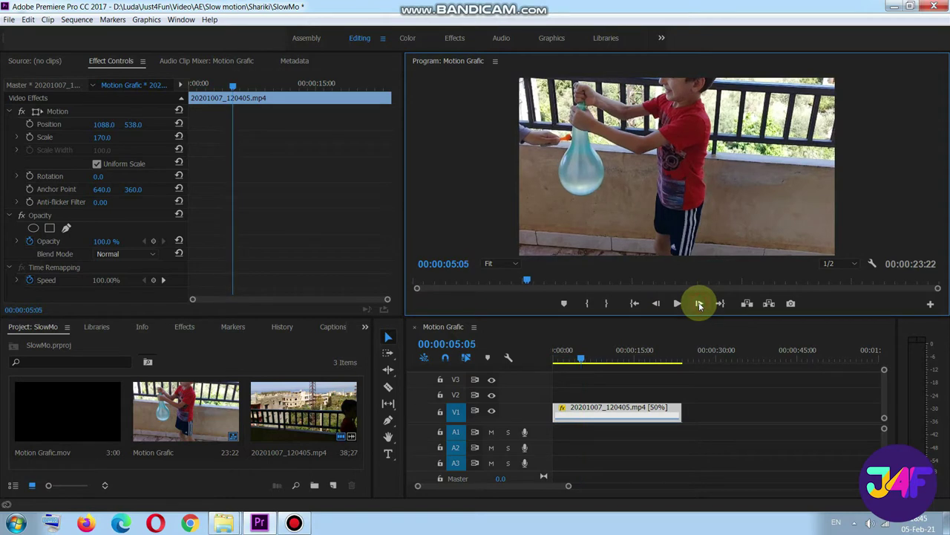
pyautogui.click(698, 303)
pyautogui.click(698, 303)
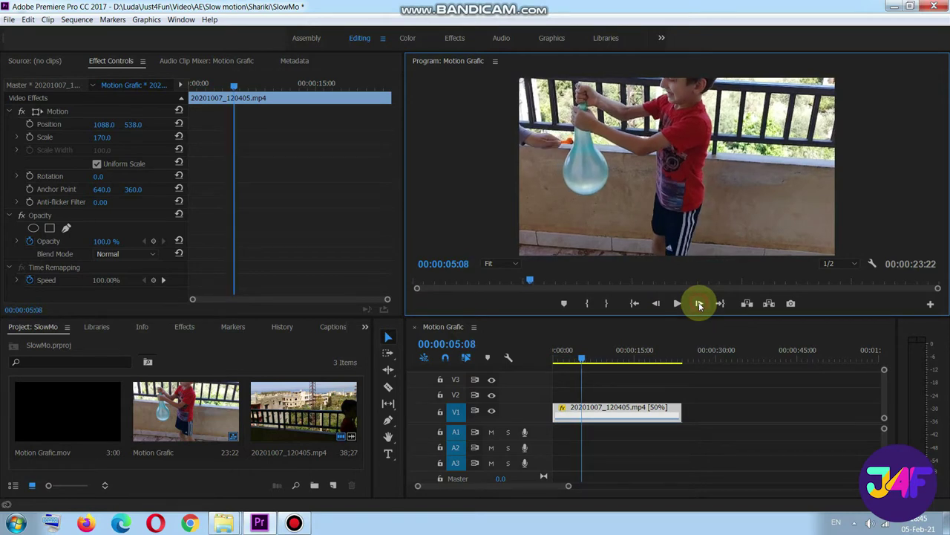
pyautogui.click(699, 303)
pyautogui.click(531, 449)
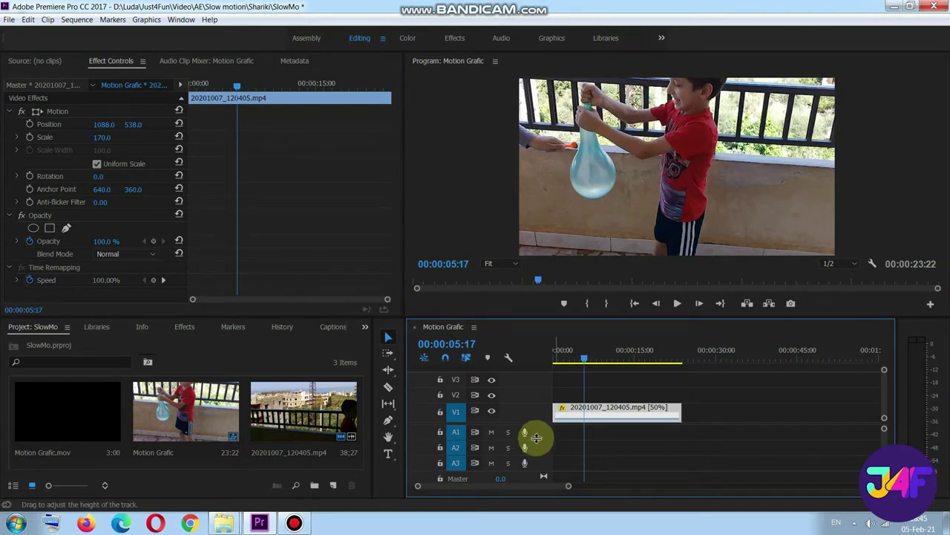
# Change the clip's speed time interpolation to Optical Flow
pyautogui.rightClick(603, 416)
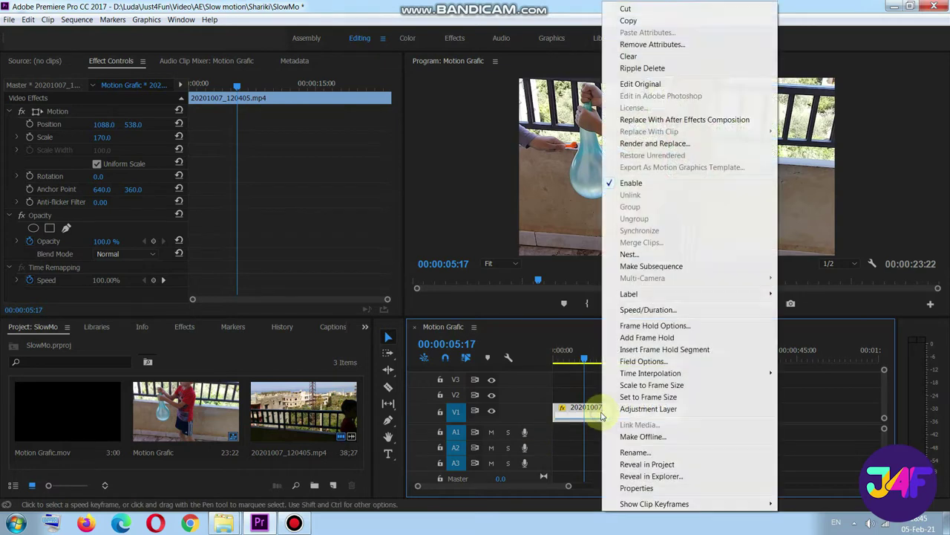
pyautogui.click(632, 312)
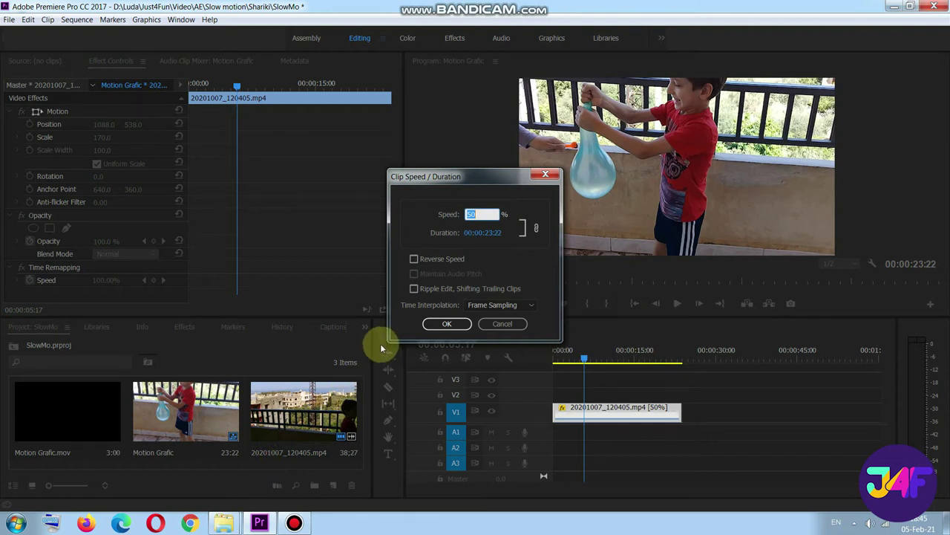
pyautogui.click(528, 308)
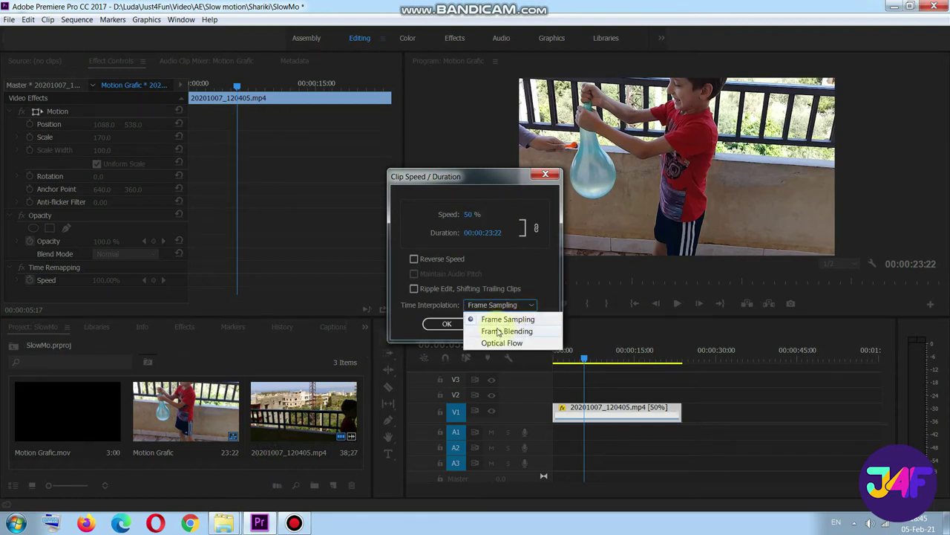
pyautogui.click(494, 343)
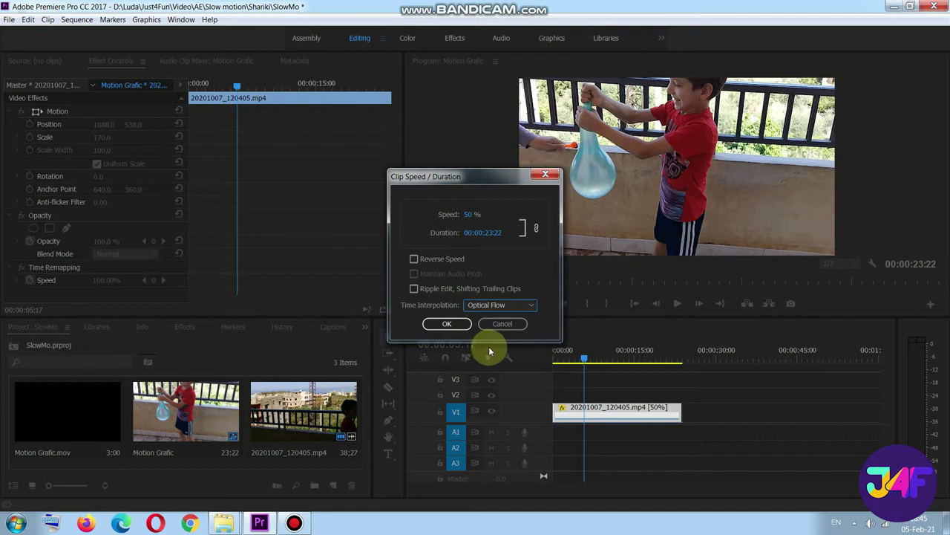
pyautogui.click(446, 323)
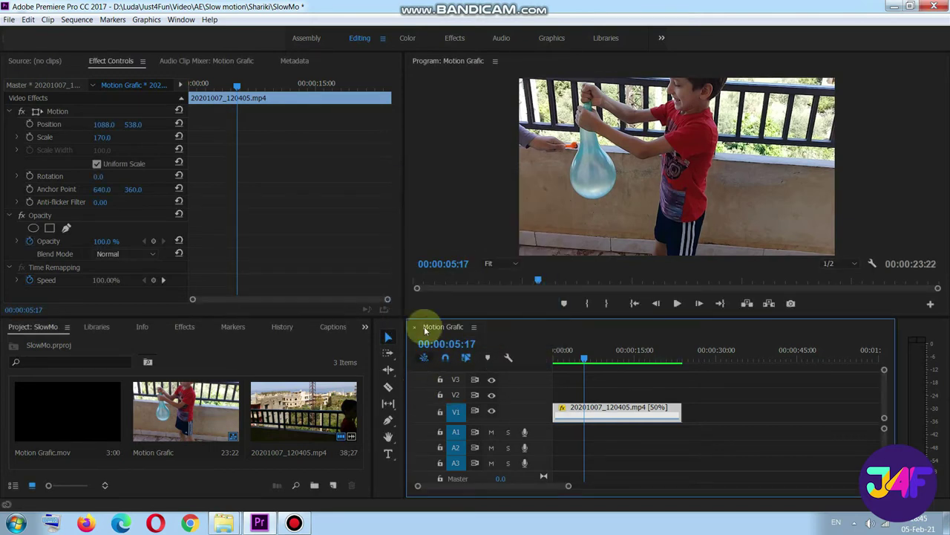
# Play the sequence from the beginning to check the smoothness of the slowed motion
pyautogui.click(442, 231)
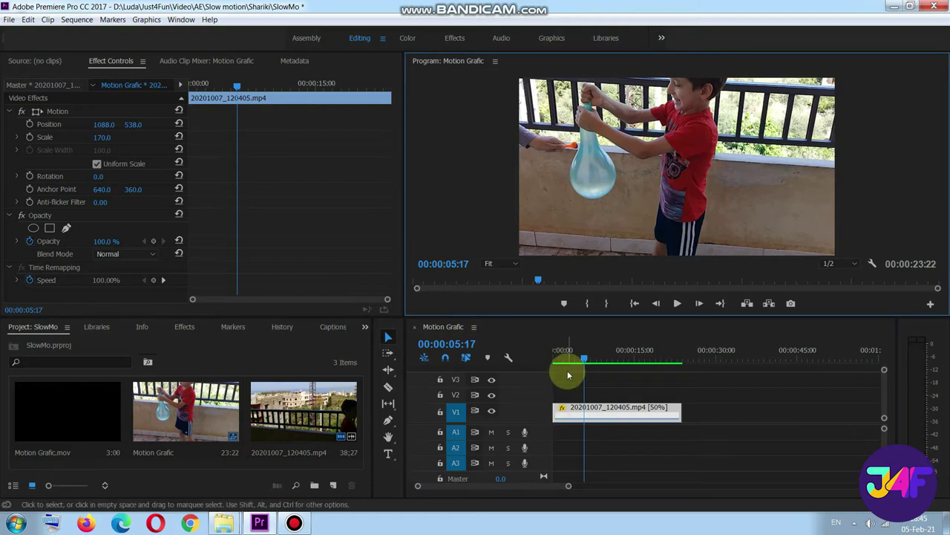
pyautogui.press('Home')
pyautogui.press('space')
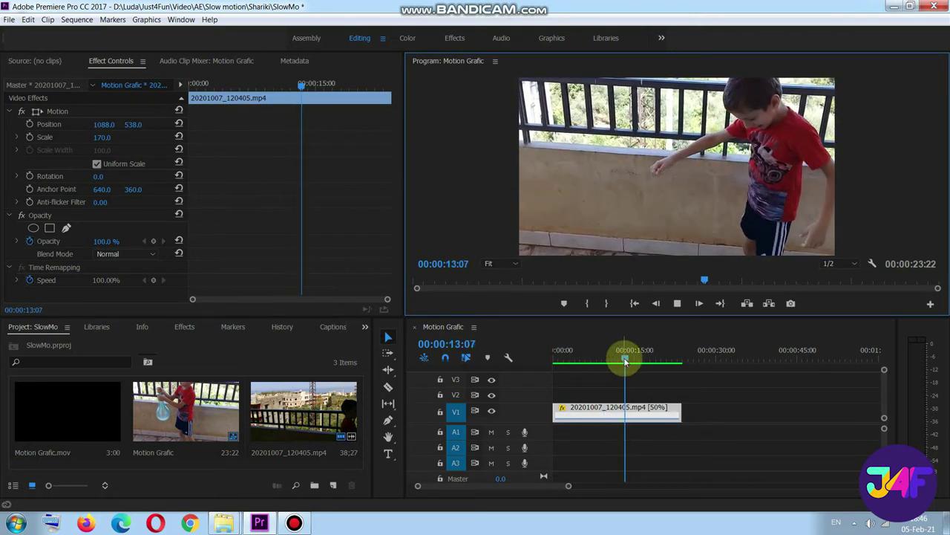
# Add Time Remapping speed keyframes to the clip at 00:00:09:14 and 00:00:11:01, around the balloon burst
pyautogui.moveTo(625, 360); pyautogui.dragTo(604, 360)
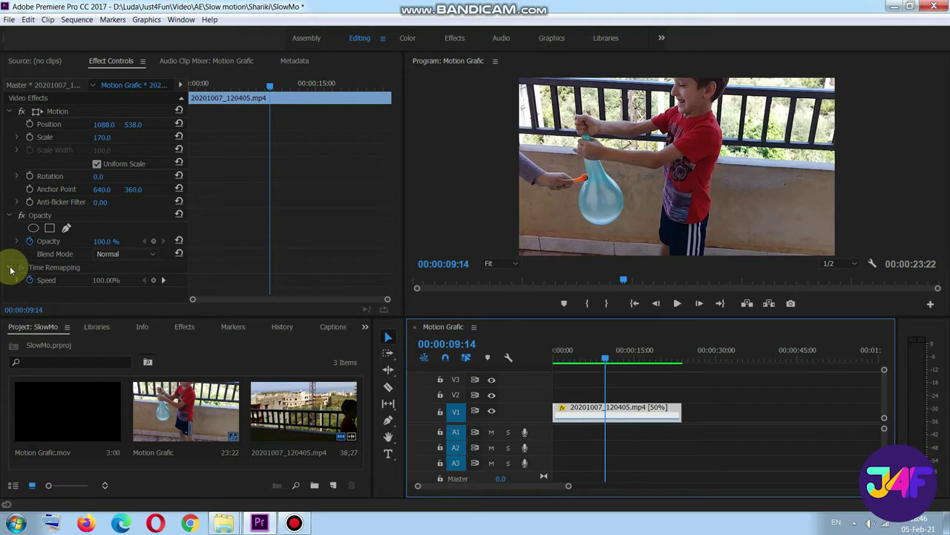
pyautogui.click(153, 280)
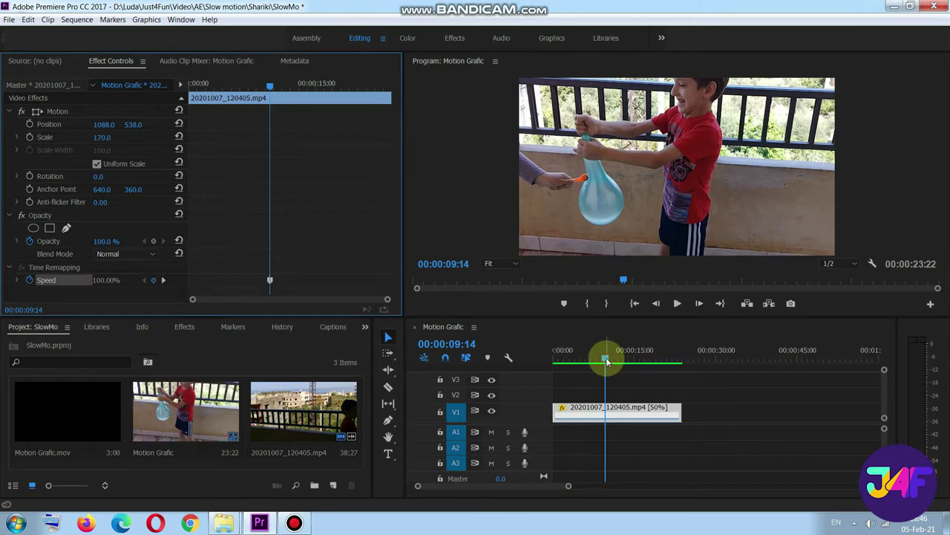
pyautogui.moveTo(606, 358); pyautogui.dragTo(614, 358)
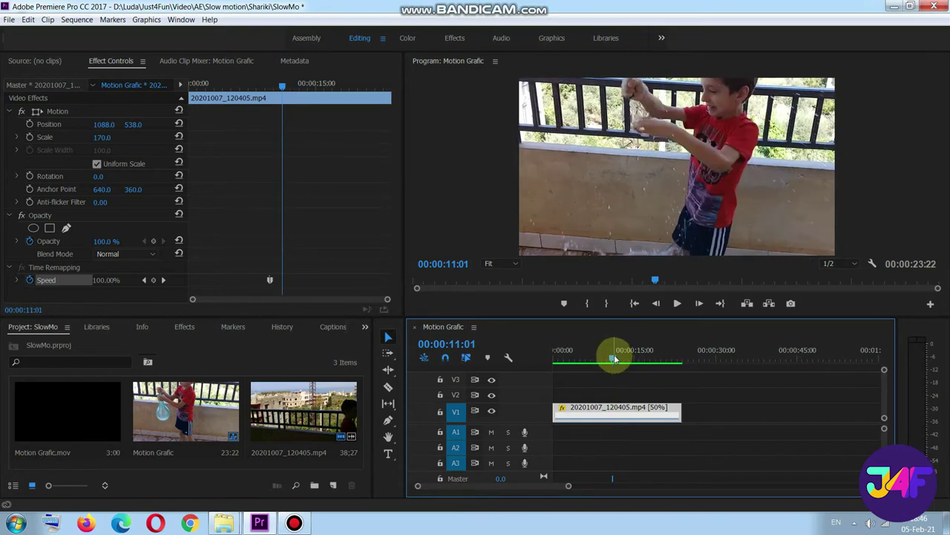
pyautogui.click(153, 280)
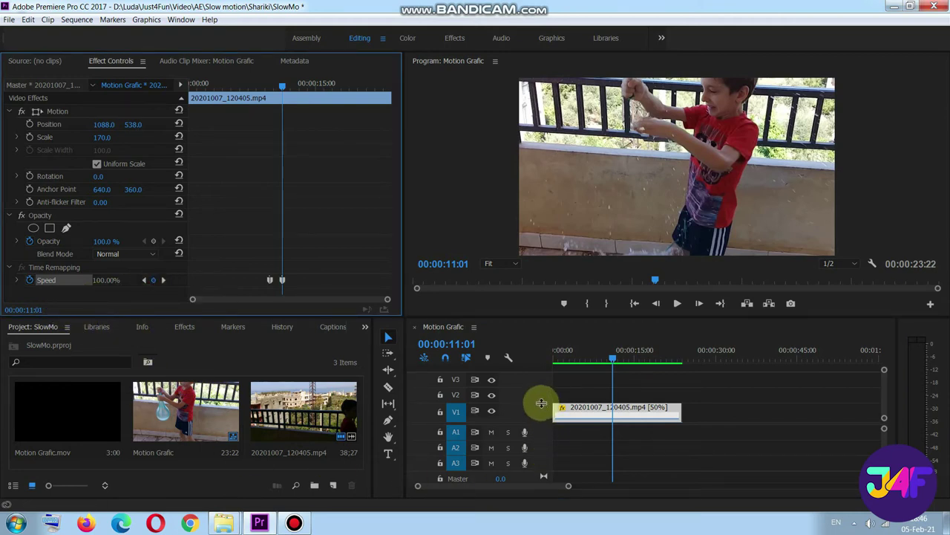
# Enlarge the V1 track and split both speed keyframes inward to create gradual speed transitions
pyautogui.moveTo(542, 403); pyautogui.dragTo(541, 375)
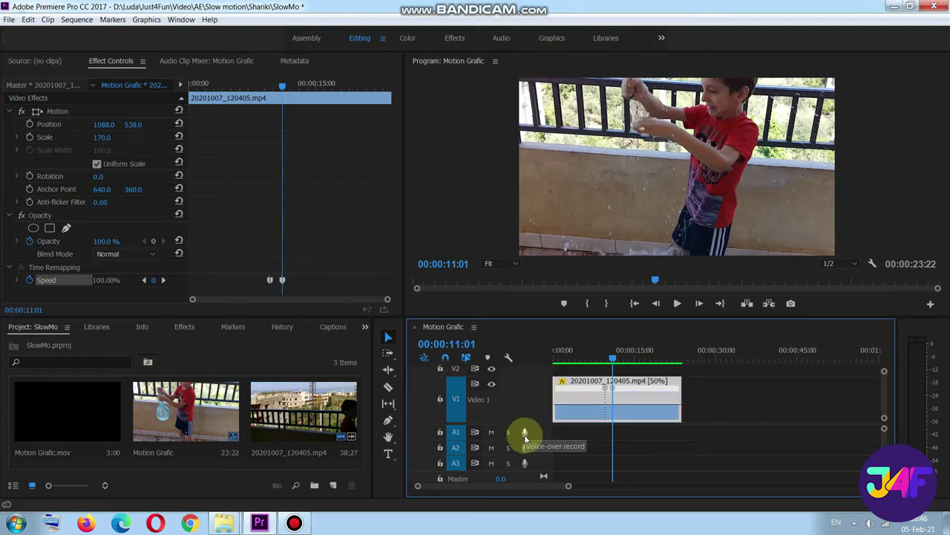
pyautogui.moveTo(569, 486); pyautogui.dragTo(542, 476)
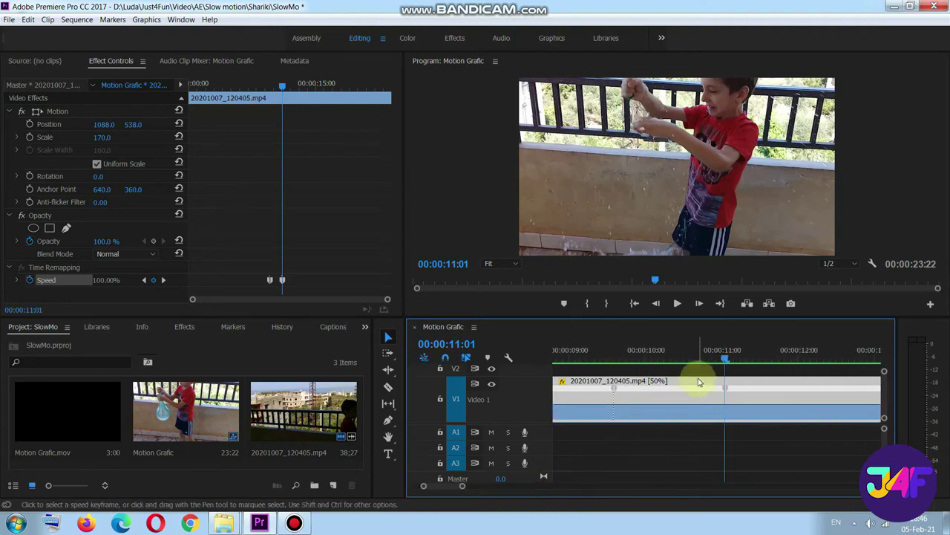
pyautogui.moveTo(618, 389); pyautogui.dragTo(644, 396)
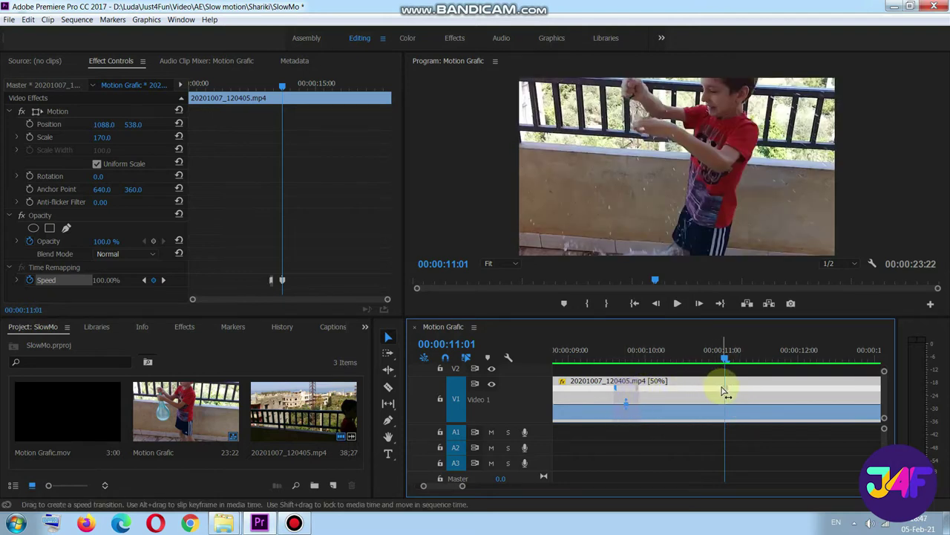
pyautogui.moveTo(726, 392); pyautogui.dragTo(694, 397)
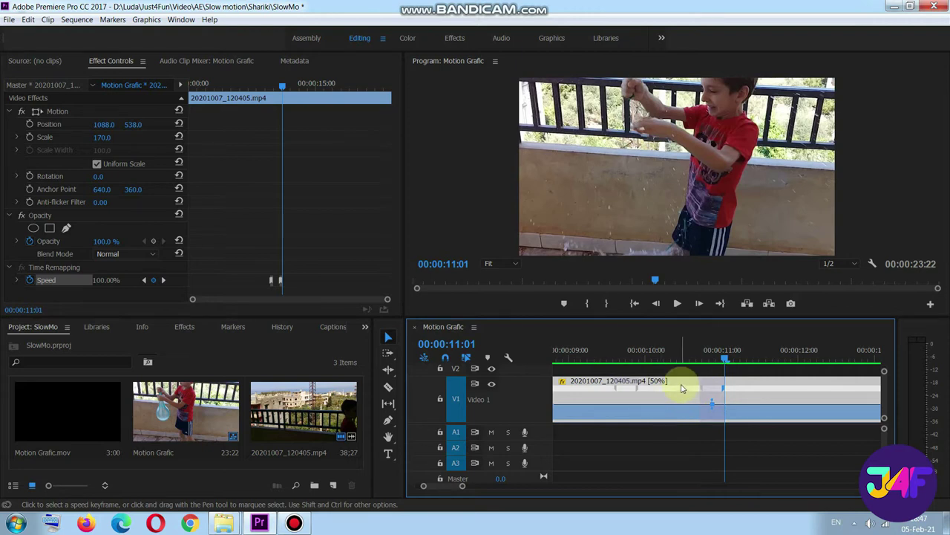
# Lower the clip's playback speed between the two speed keyframes to 21%
pyautogui.moveTo(682, 410); pyautogui.dragTo(681, 416)
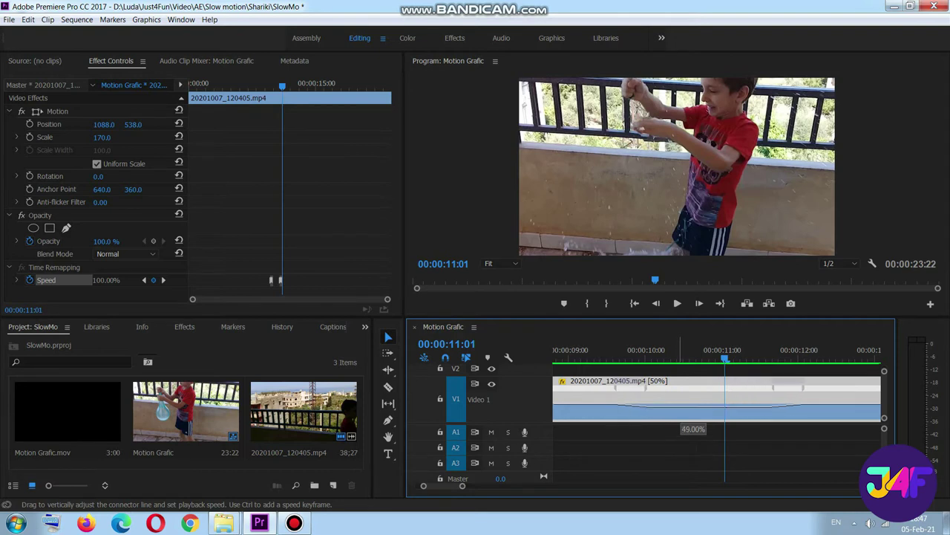
pyautogui.moveTo(690, 407); pyautogui.dragTo(691, 406)
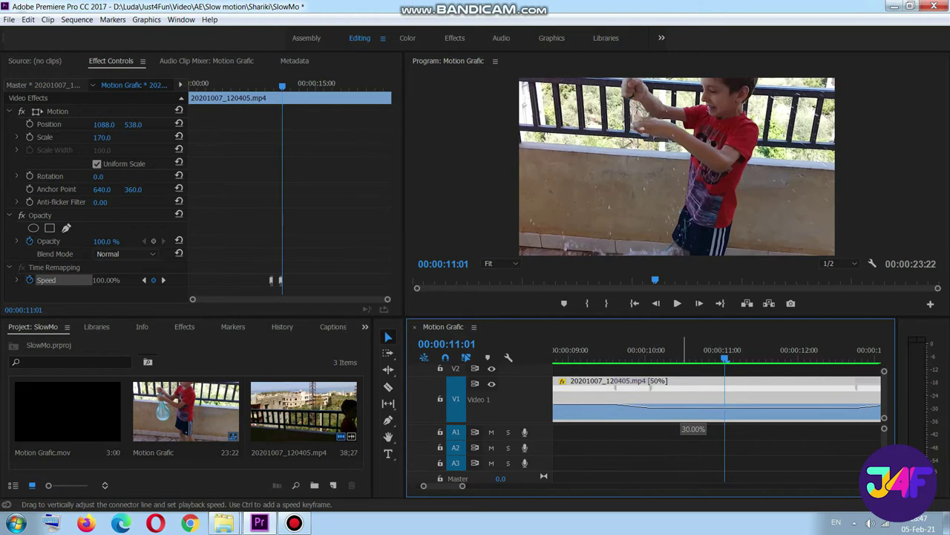
pyautogui.moveTo(690, 407); pyautogui.dragTo(691, 408)
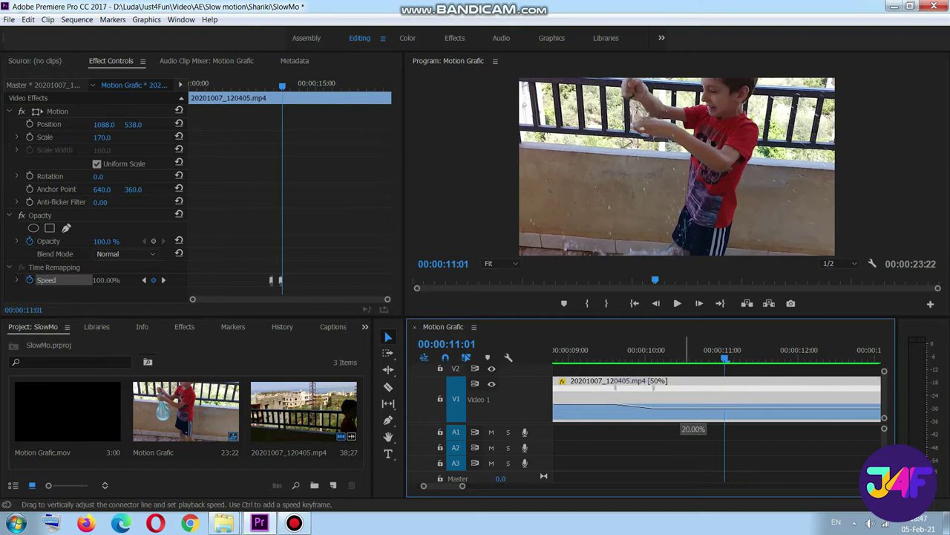
pyautogui.moveTo(691, 408); pyautogui.dragTo(679, 446)
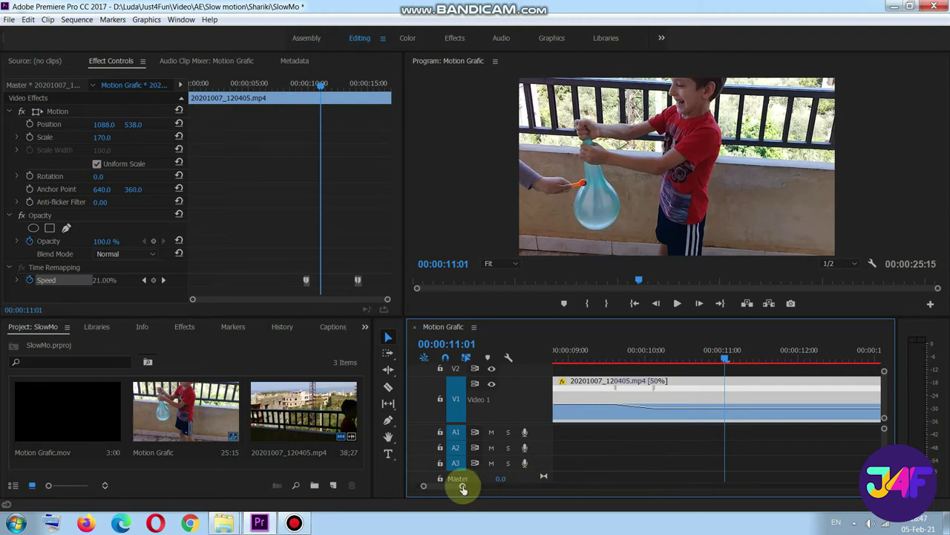
# Extend the end of the slowed clip until the sequence lasts 00:00:28:20, and return the playhead near the start
pyautogui.moveTo(462, 485); pyautogui.dragTo(543, 487)
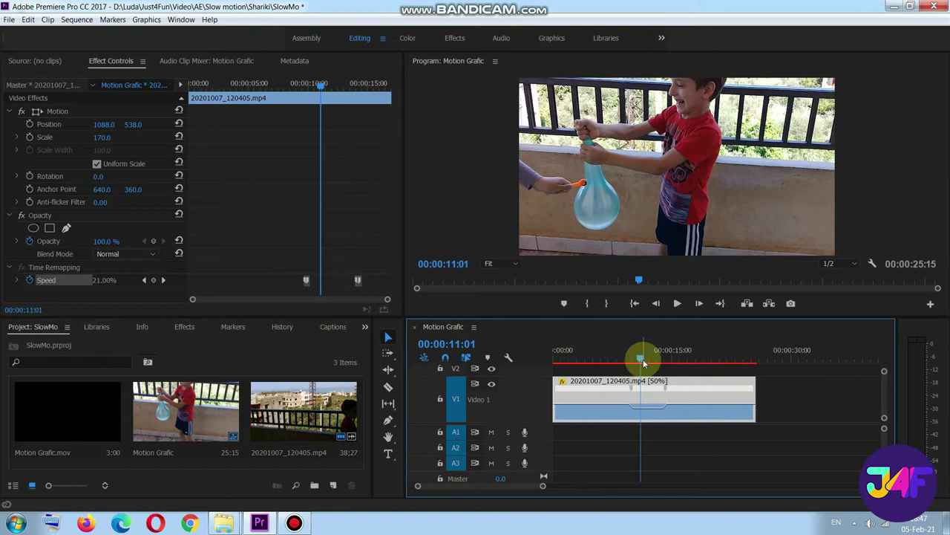
pyautogui.moveTo(643, 359); pyautogui.dragTo(664, 378)
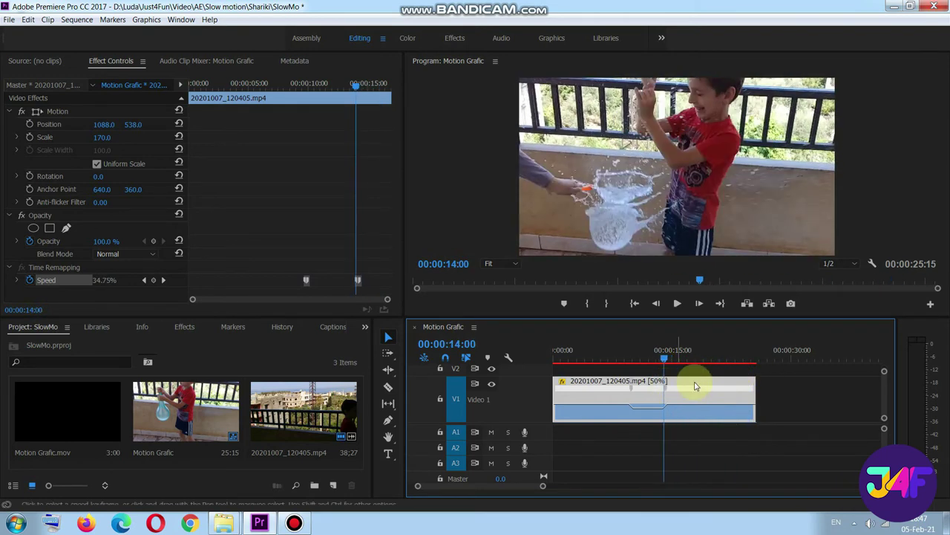
pyautogui.moveTo(755, 385); pyautogui.dragTo(798, 384)
pyautogui.moveTo(701, 361); pyautogui.dragTo(556, 361)
pyautogui.moveTo(666, 413); pyautogui.dragTo(650, 416)
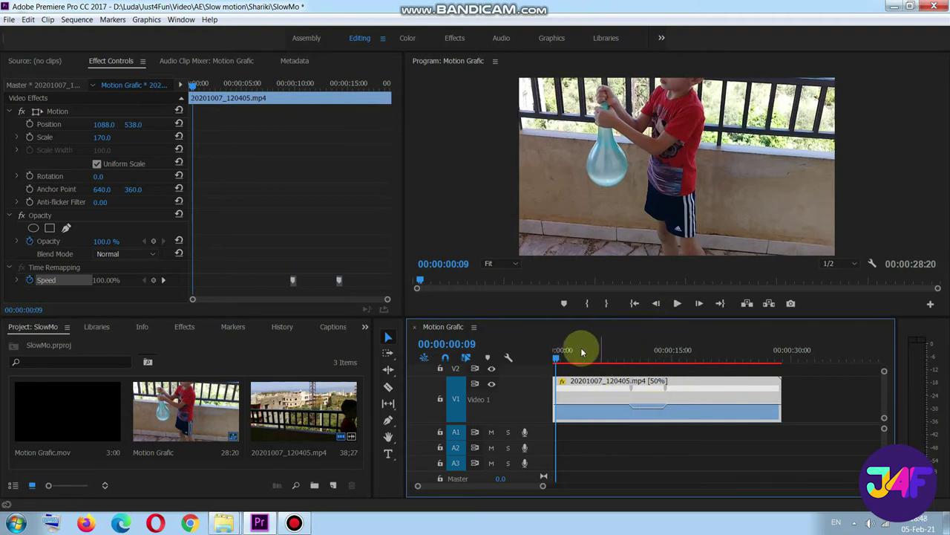
# Select Optical Flow as the time interpolation for the remapped clip
pyautogui.moveTo(558, 360); pyautogui.dragTo(600, 377)
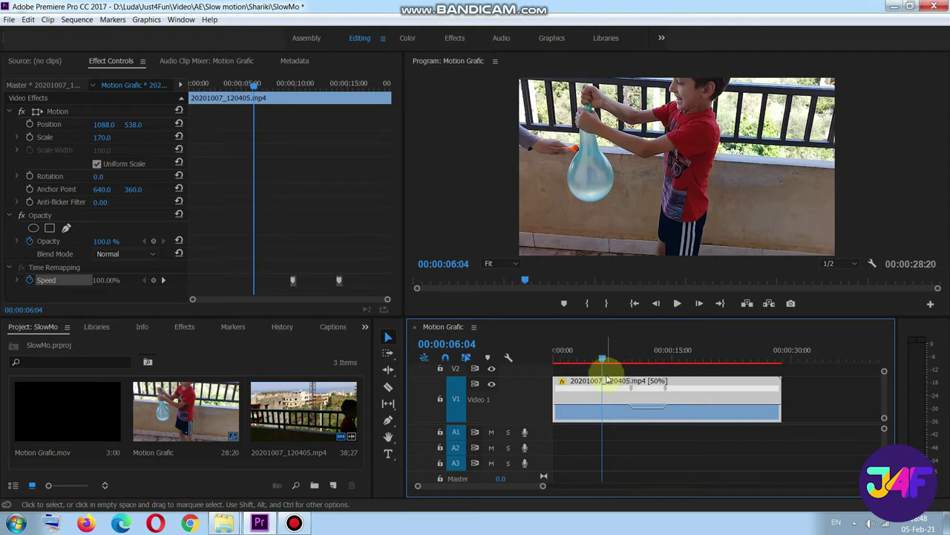
pyautogui.rightClick(609, 380)
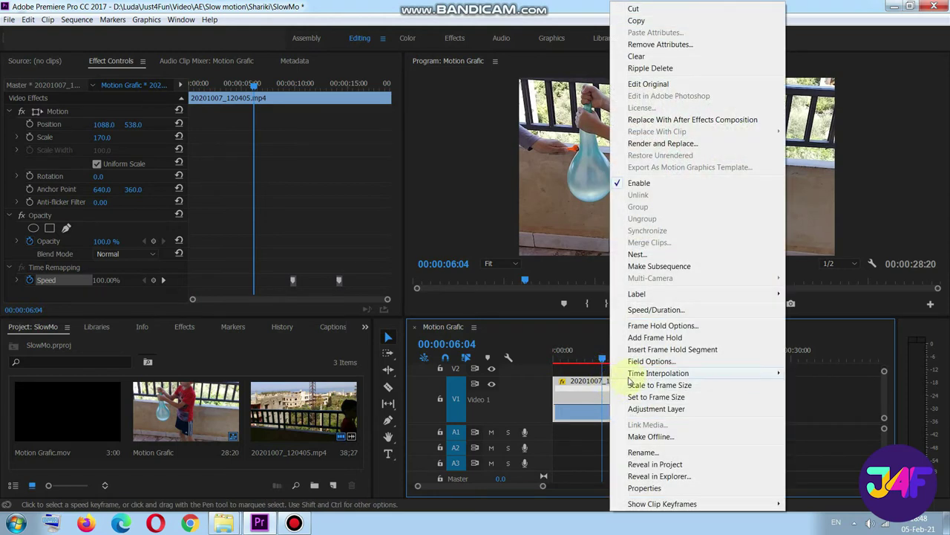
pyautogui.moveTo(637, 377)
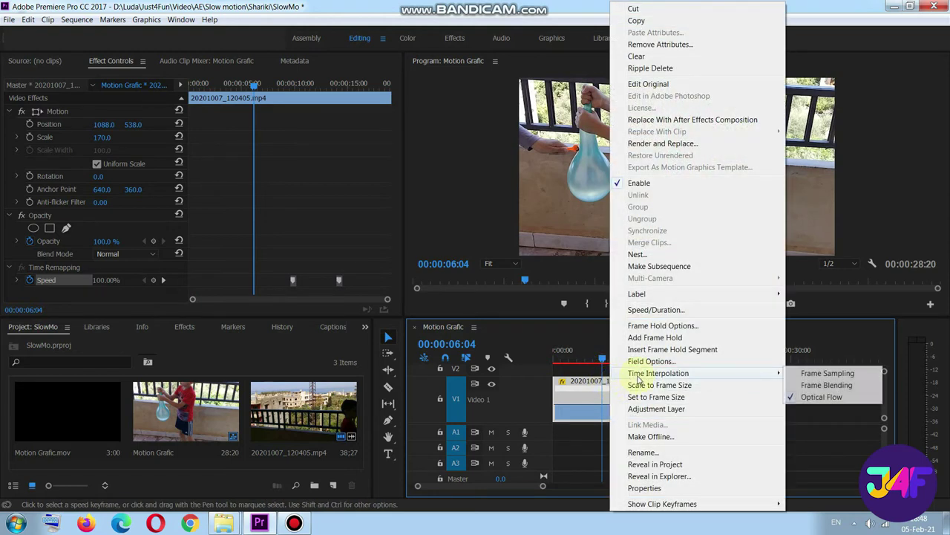
pyautogui.click(816, 398)
# Render the sequence preview and play back the slow-motion result, stopping after the balloon burst
pyautogui.moveTo(603, 360); pyautogui.dragTo(594, 357)
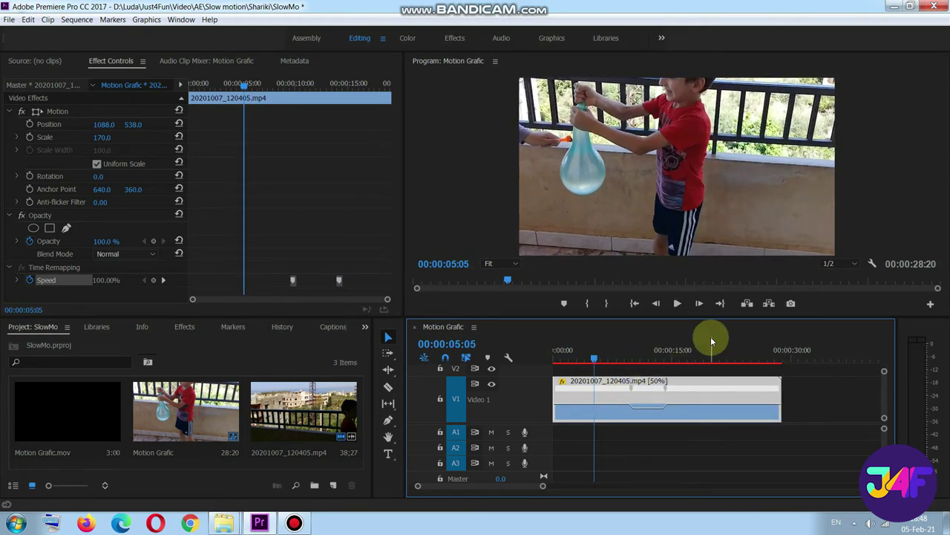
pyautogui.press('Return')
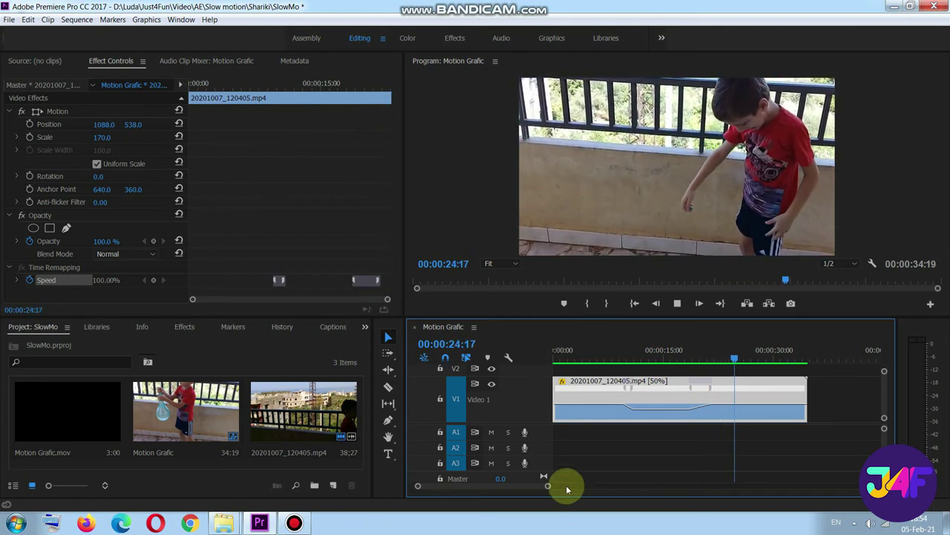
pyautogui.click(678, 303)
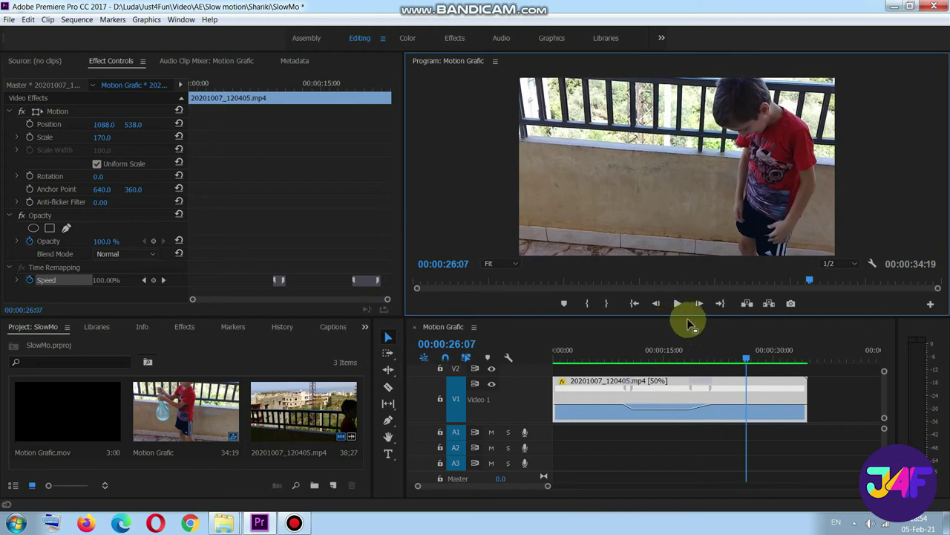